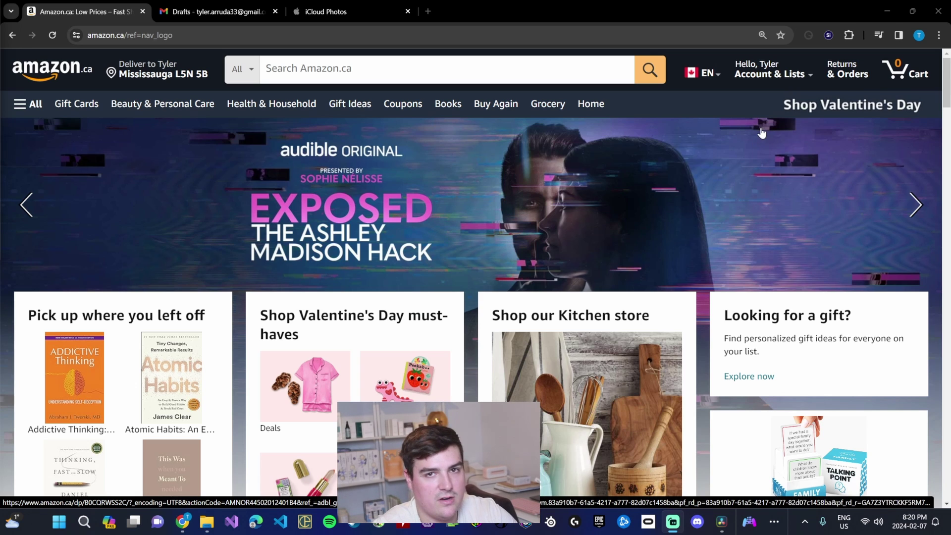
# Open the Device Summary page for the Kindle Paperwhite (11th Generation) from the account's device list.
pyautogui.moveTo(745, 92)
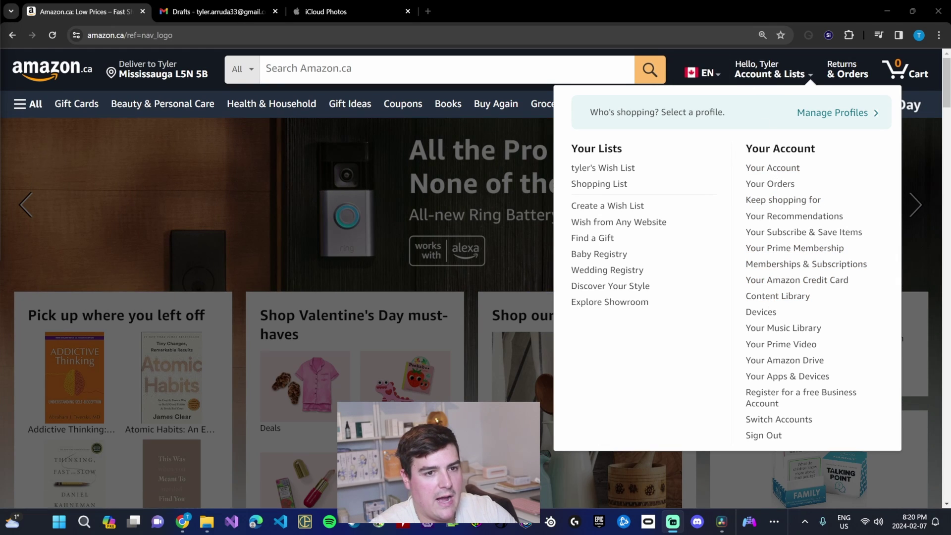
pyautogui.click(761, 312)
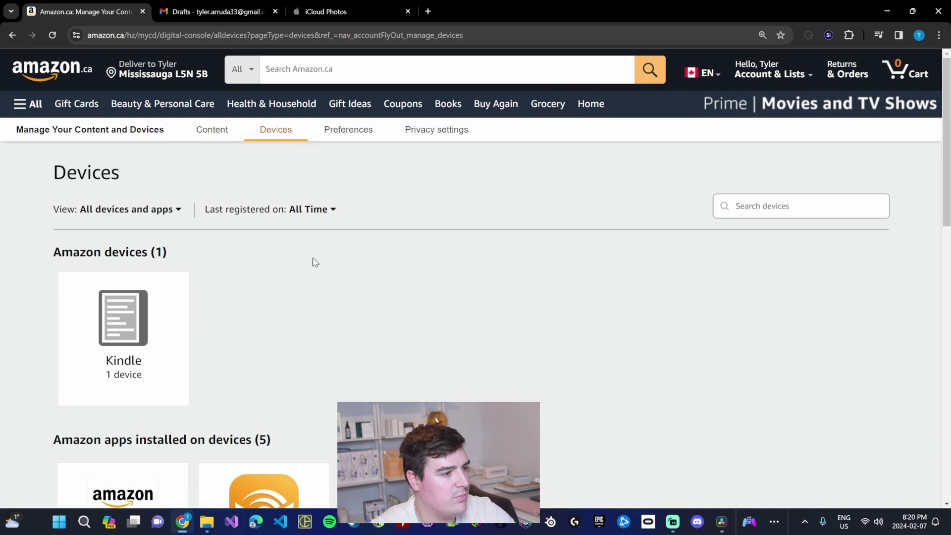
pyautogui.scroll(-2, 312, 261)
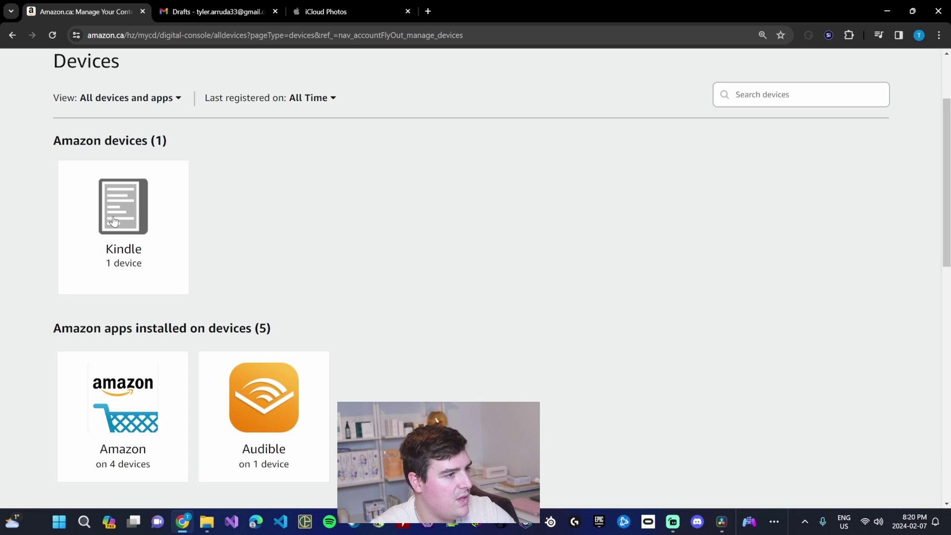
pyautogui.click(130, 222)
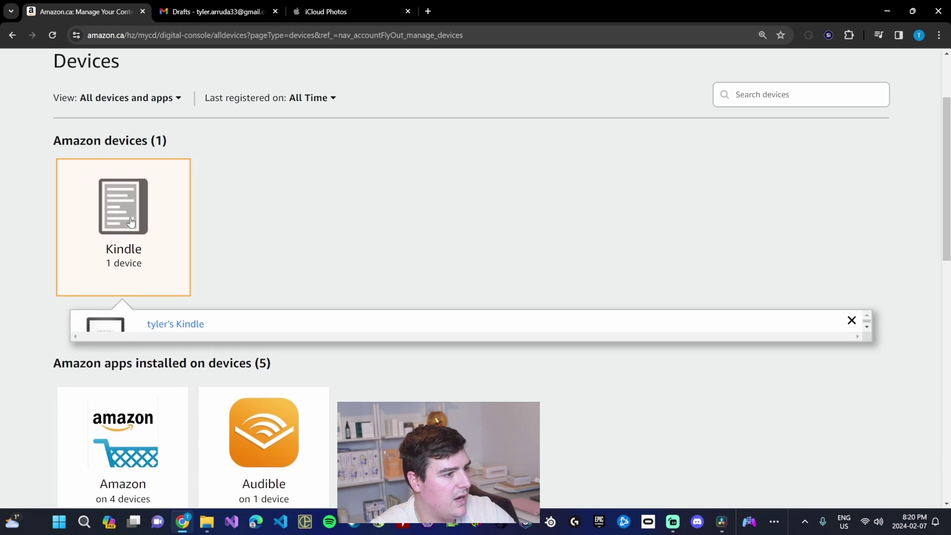
pyautogui.scroll(-3, 193, 270)
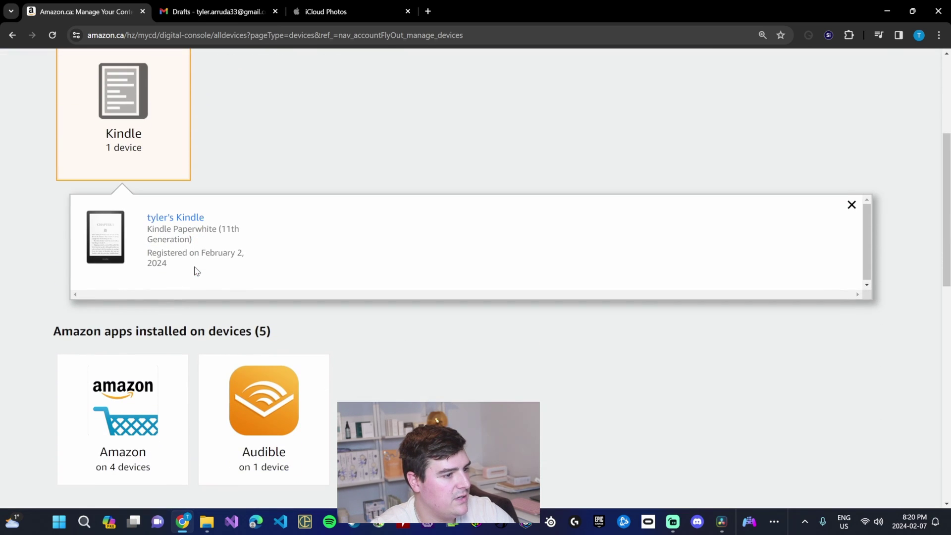
pyautogui.click(170, 221)
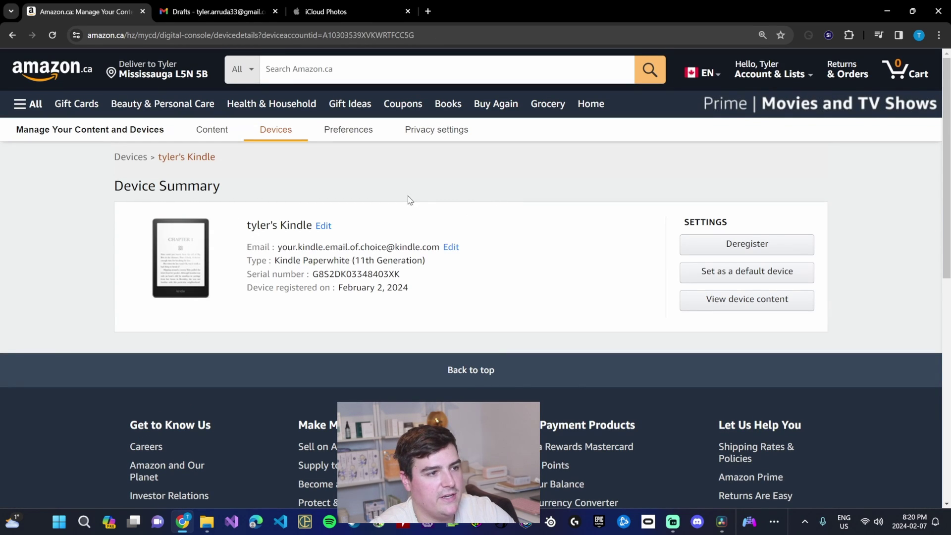
# Expand Personal Document Settings on the content and devices Preferences page.
pyautogui.click(349, 129)
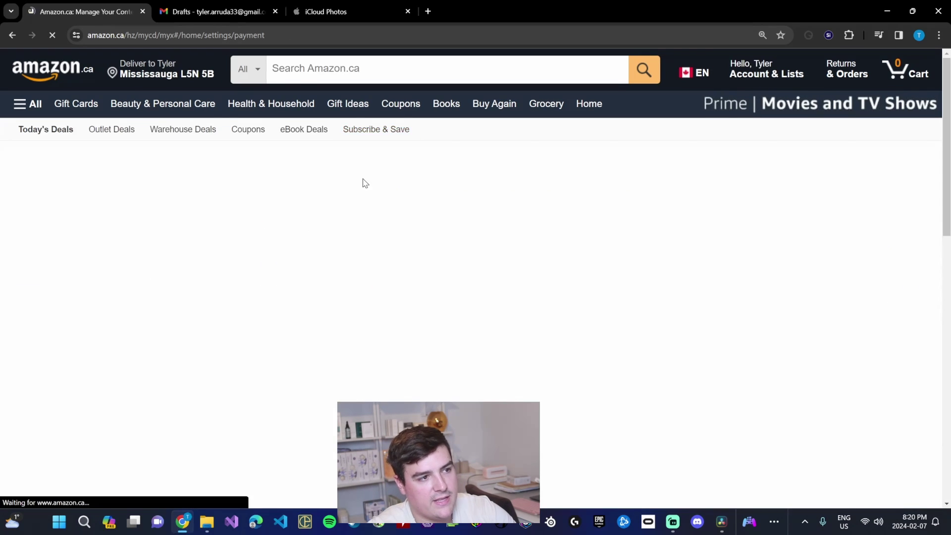
pyautogui.scroll(-1, 143, 254)
pyautogui.scroll(-6, 142, 254)
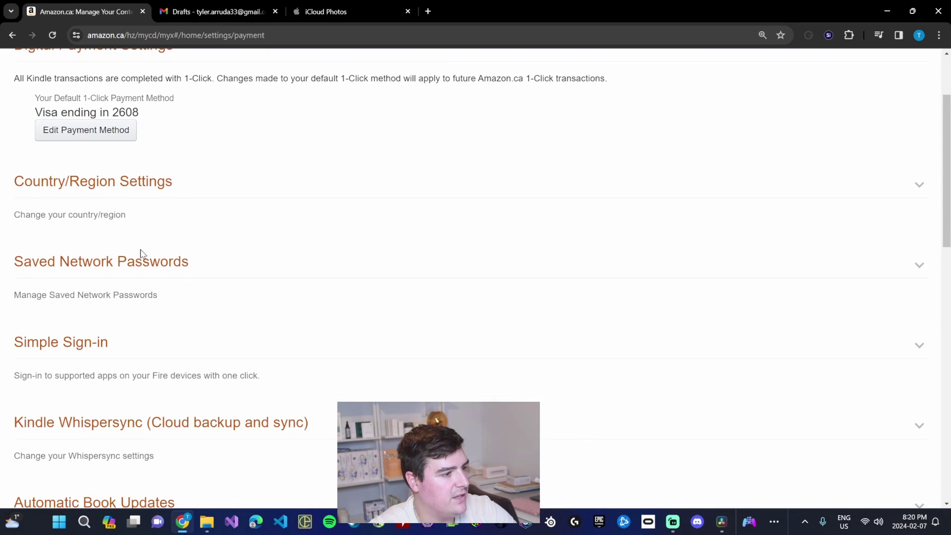
pyautogui.scroll(-1, 164, 247)
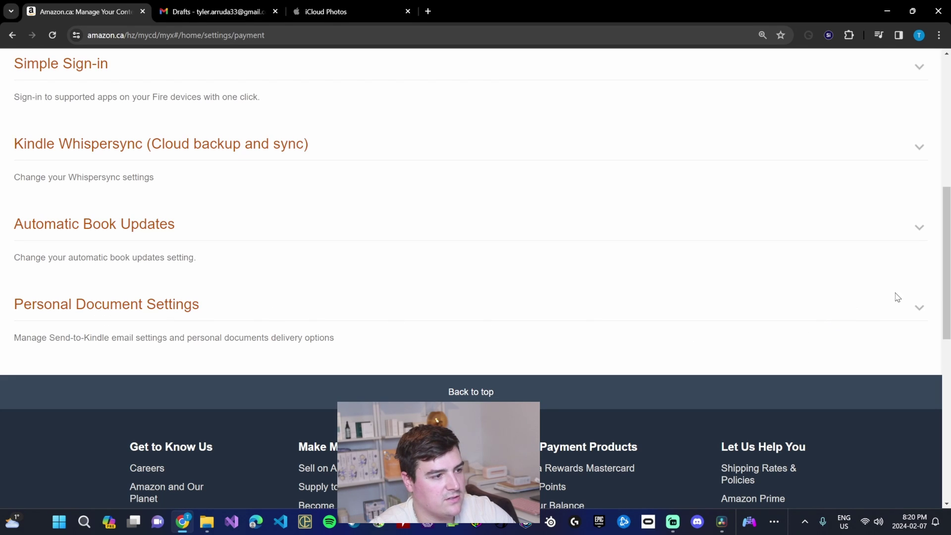
pyautogui.click(918, 308)
# Highlight the Kindle's Send-to-Kindle e-mail address in Personal Document Settings.
pyautogui.scroll(-3, 520, 280)
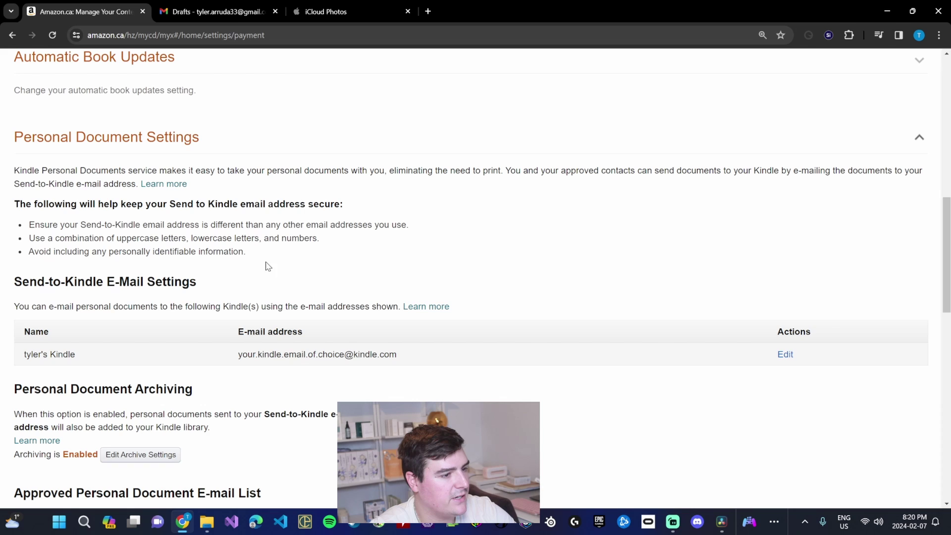
pyautogui.scroll(-1, 64, 329)
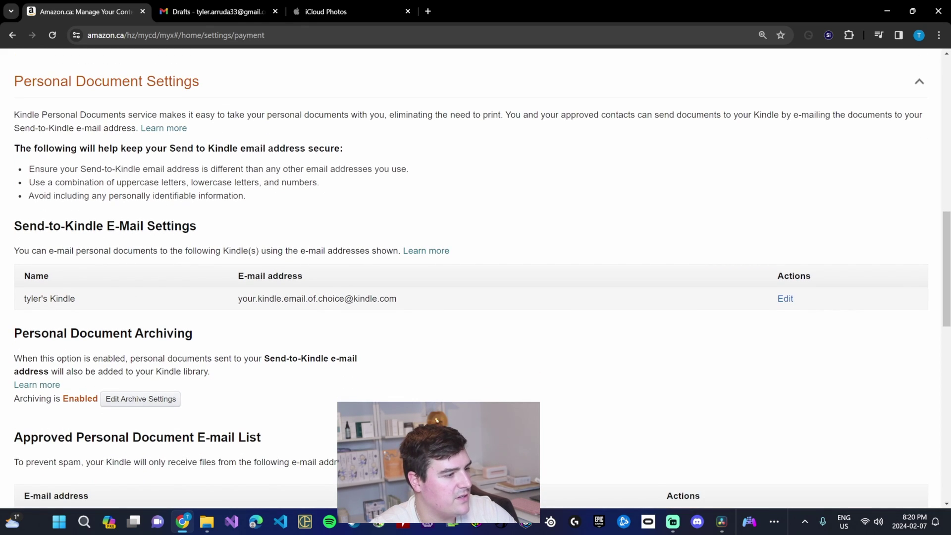
pyautogui.doubleClick(243, 276)
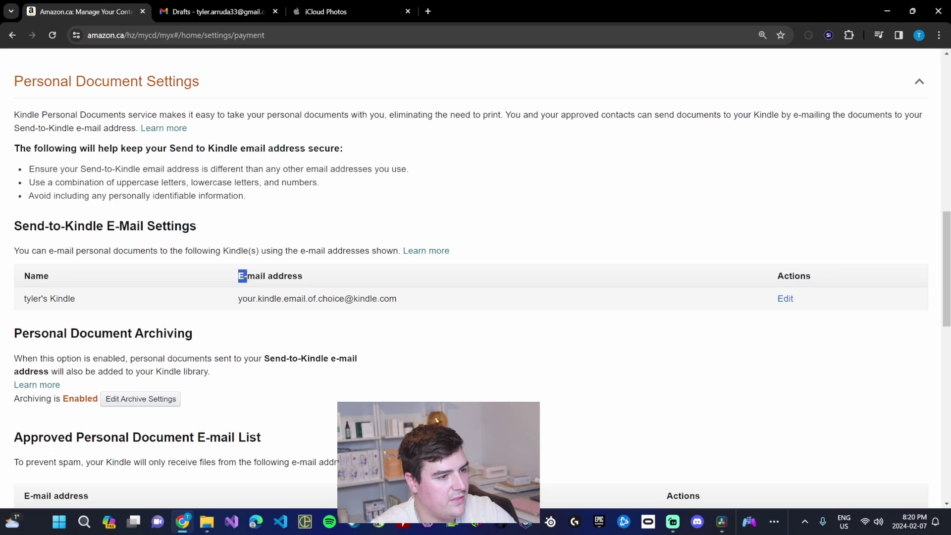
pyautogui.moveTo(242, 276); pyautogui.dragTo(396, 314)
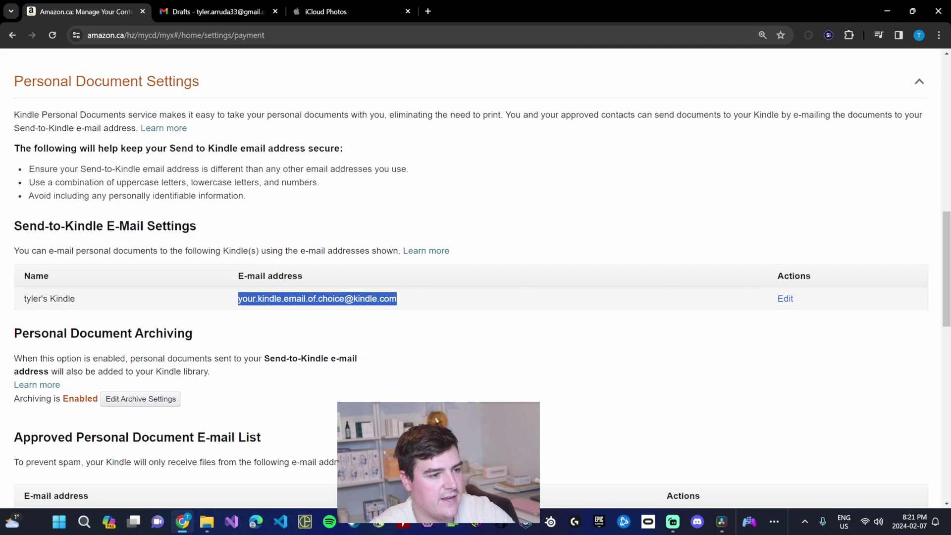
# Inspect the Send-to-Kindle address edit form, close it unsaved, then copy the full address.
pyautogui.click(778, 281)
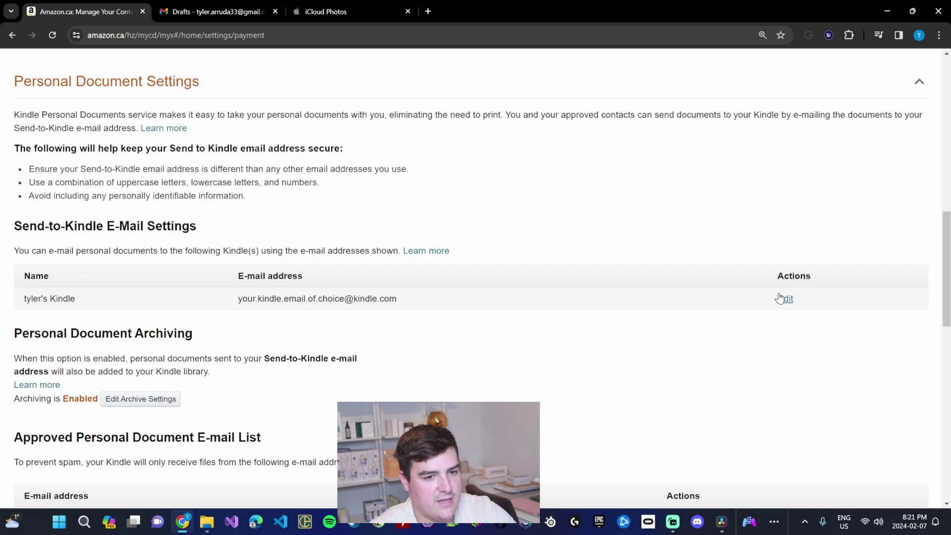
pyautogui.click(784, 298)
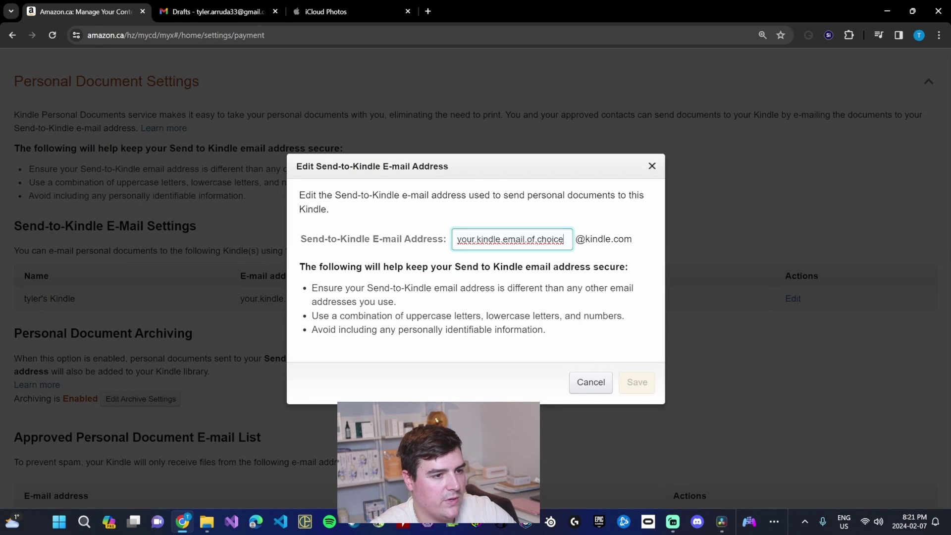
pyautogui.moveTo(458, 239); pyautogui.dragTo(565, 239)
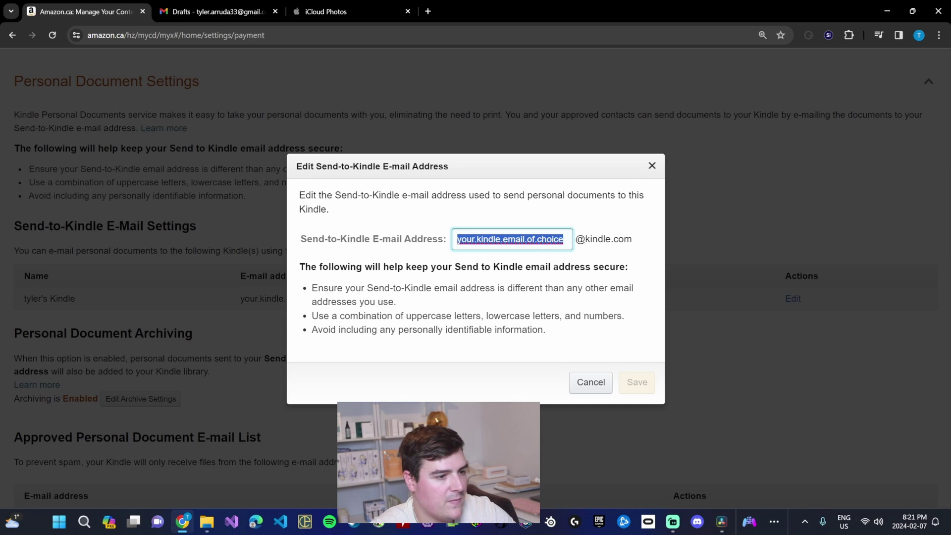
pyautogui.click(652, 166)
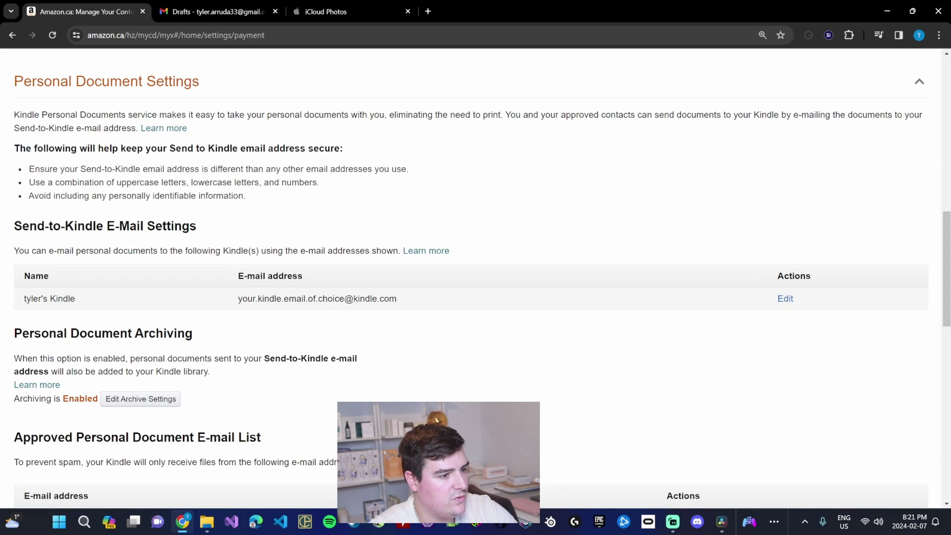
pyautogui.moveTo(238, 298); pyautogui.dragTo(397, 299)
pyautogui.hotkey('ctrl', 'c')
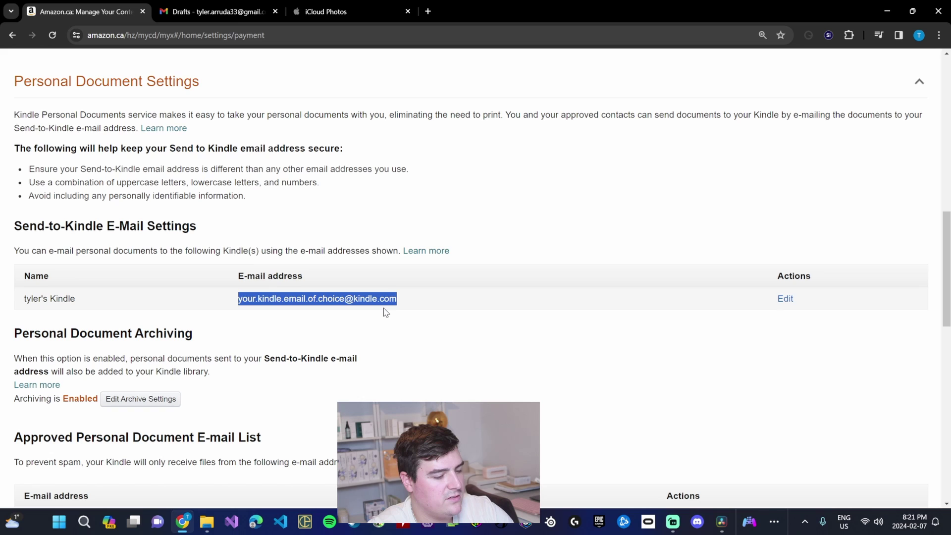
# Compose a new Gmail message to the pasted Send-to-Kindle address and begin attaching a file.
pyautogui.click(223, 11)
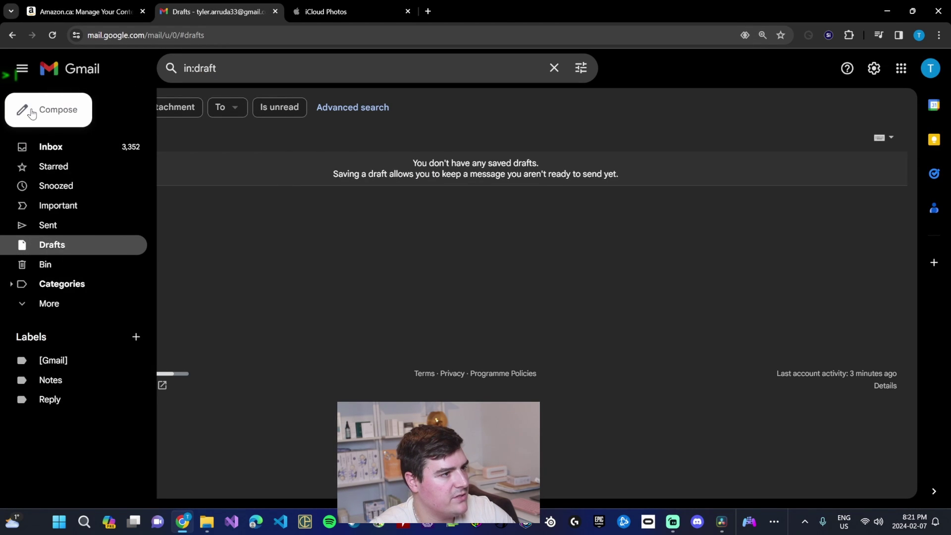
pyautogui.click(29, 111)
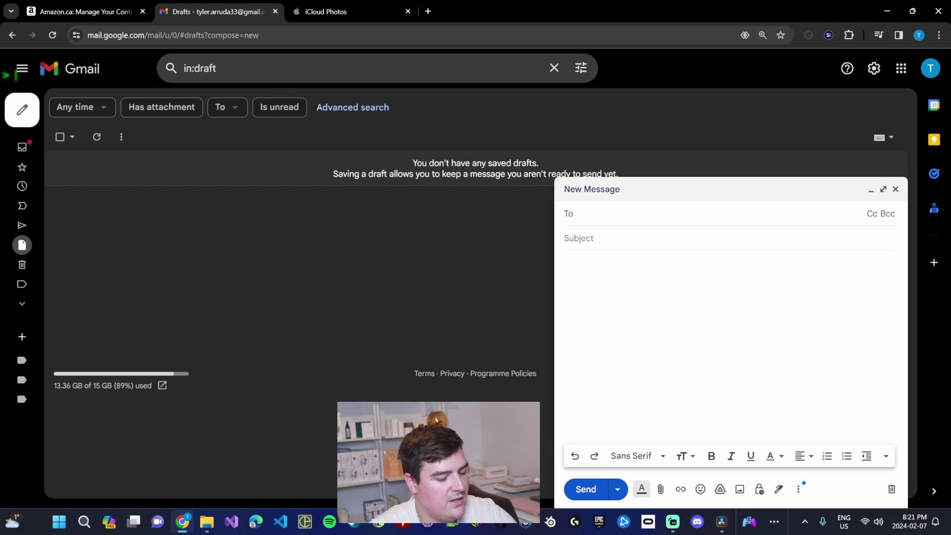
pyautogui.hotkey('ctrl', 'v')
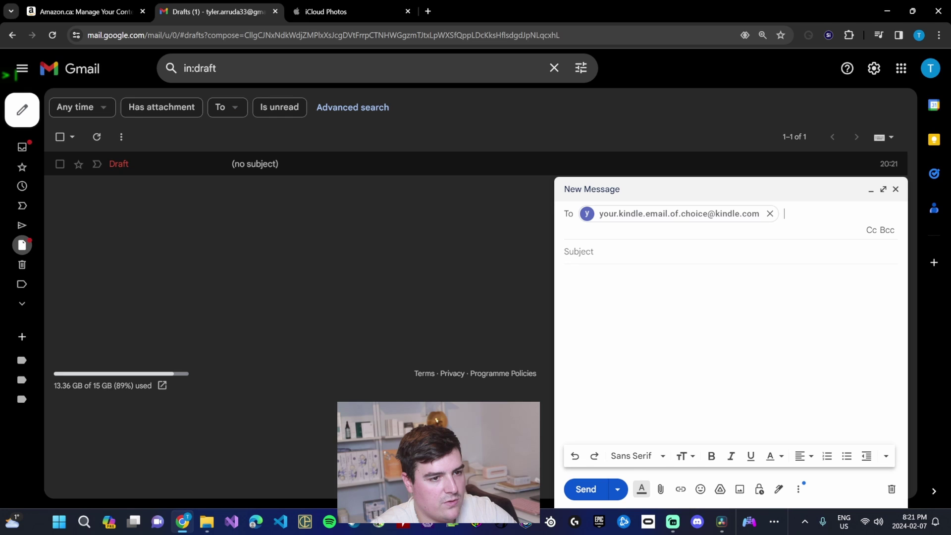
pyautogui.click(662, 490)
# Attach Hacker-Crackdown.epub and send the message without a subject.
pyautogui.click(149, 104)
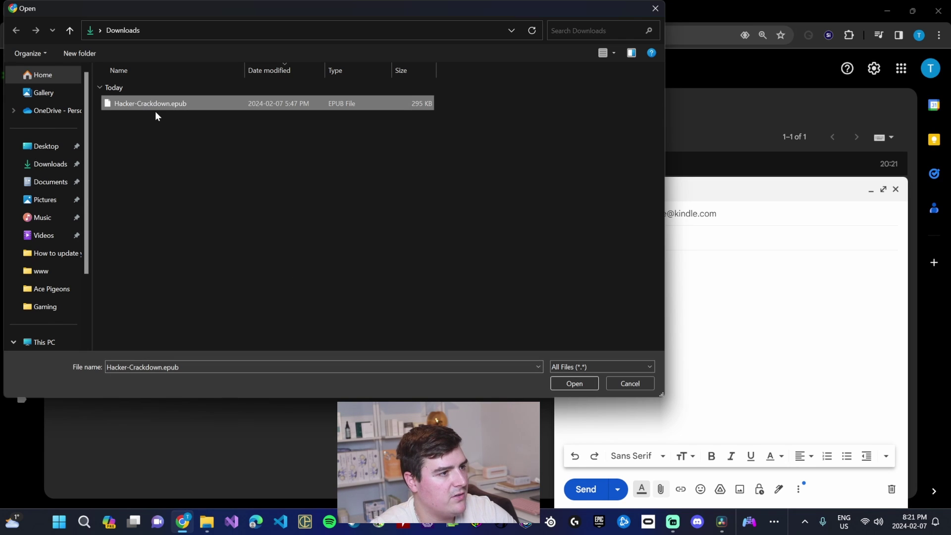
pyautogui.click(573, 384)
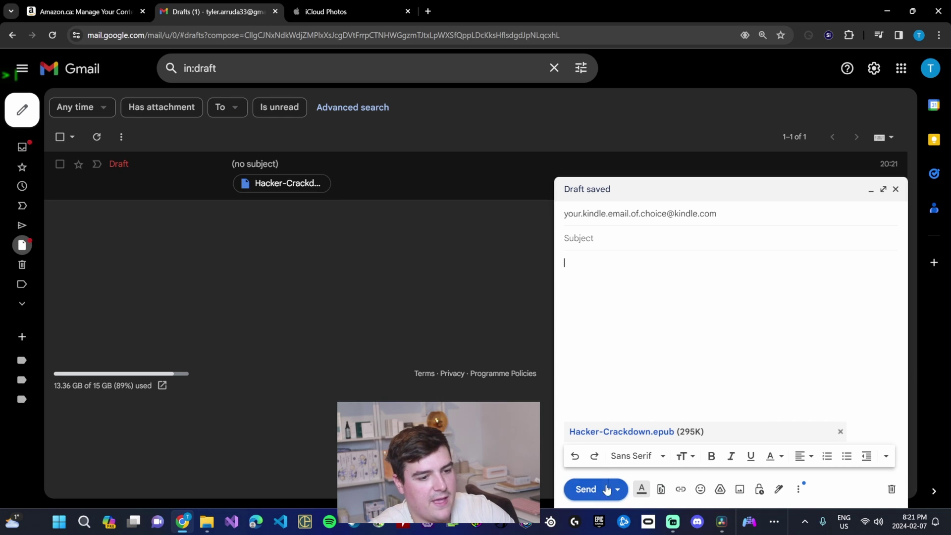
pyautogui.click(585, 491)
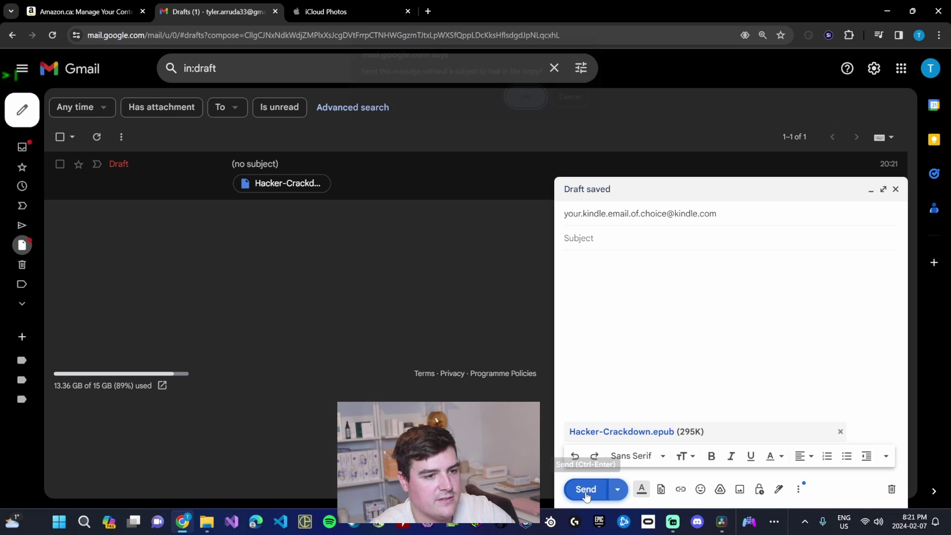
pyautogui.click(522, 104)
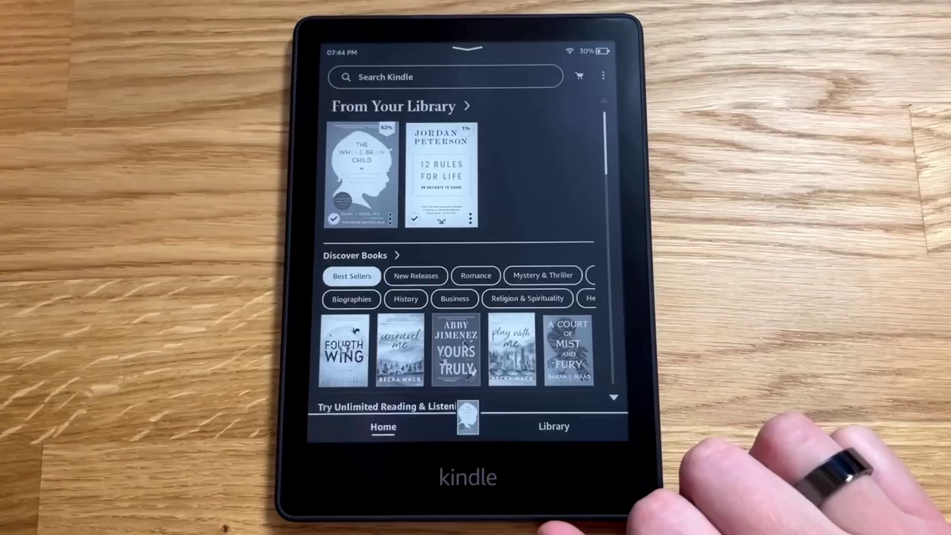
# Open Hacker Crackdown from the Kindle library and turn four pages past the title page.
pyautogui.click(554, 426)
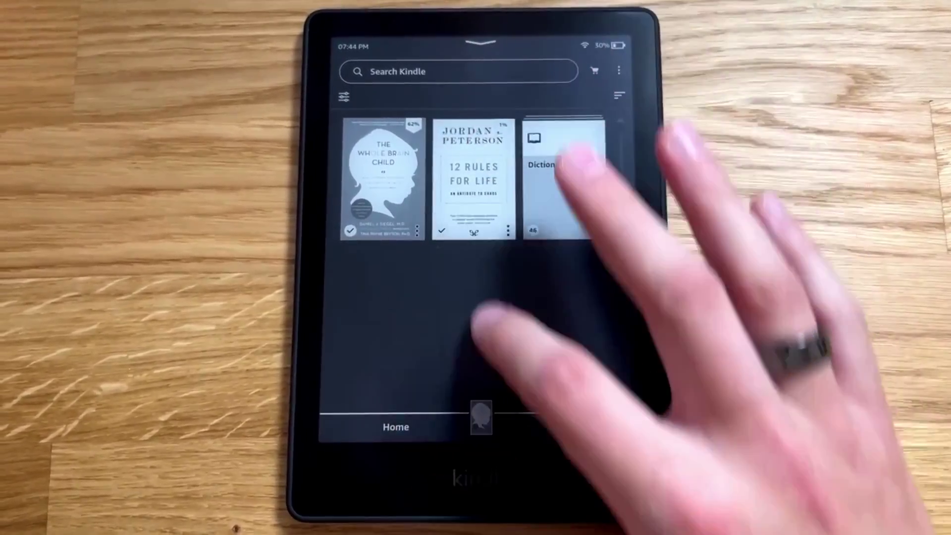
pyautogui.moveTo(480, 45); pyautogui.dragTo(490, 317)
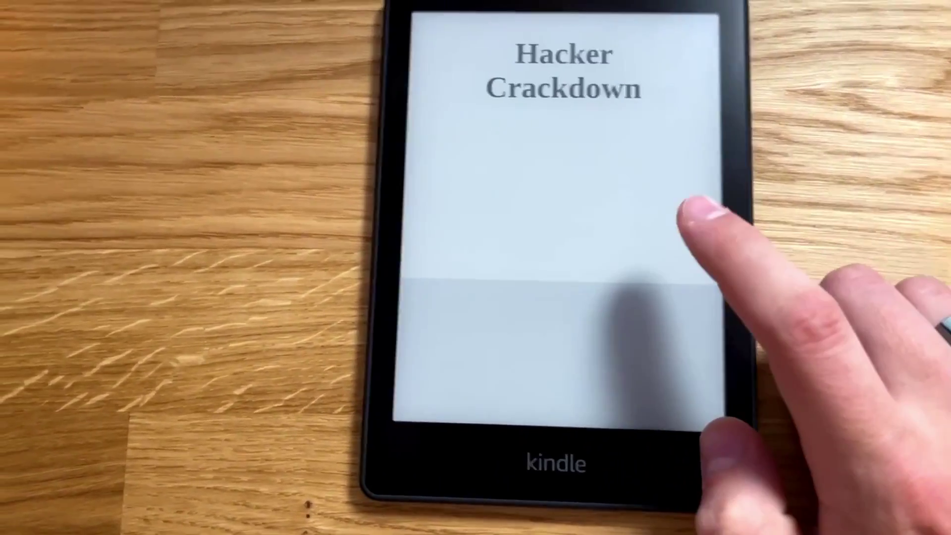
pyautogui.click(690, 210)
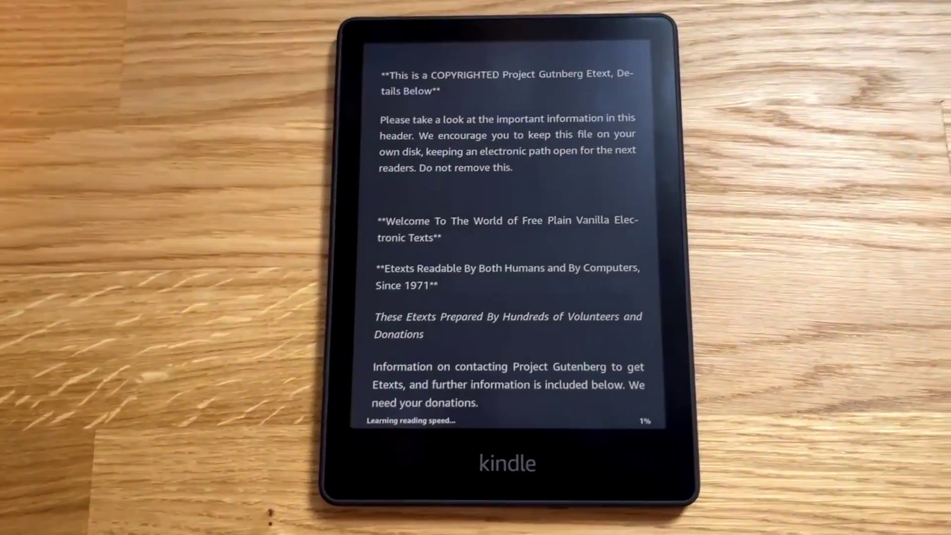
pyautogui.click(647, 297)
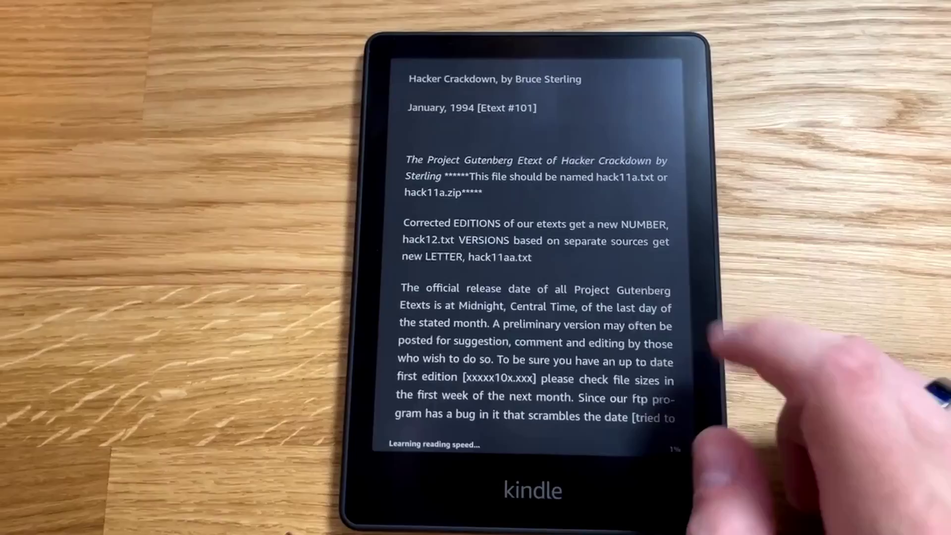
pyautogui.click(658, 346)
pyautogui.click(669, 421)
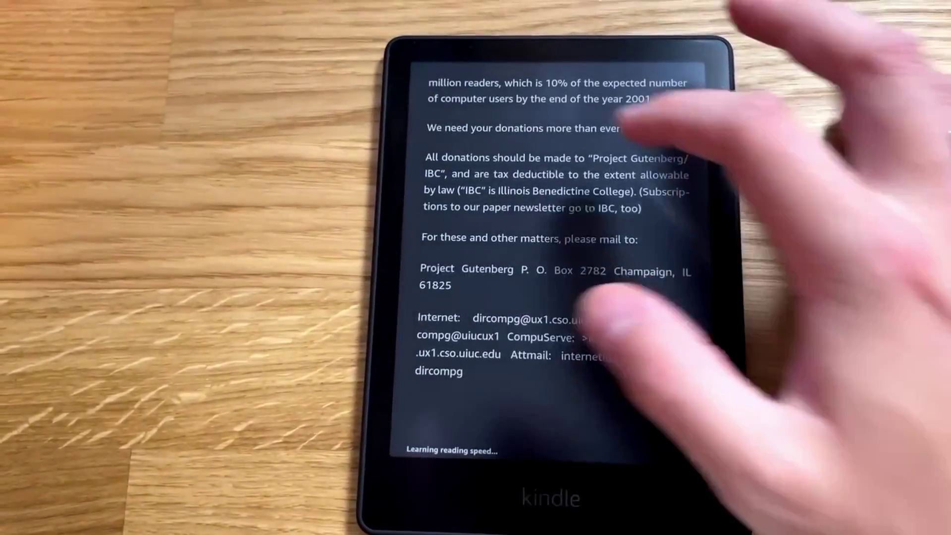